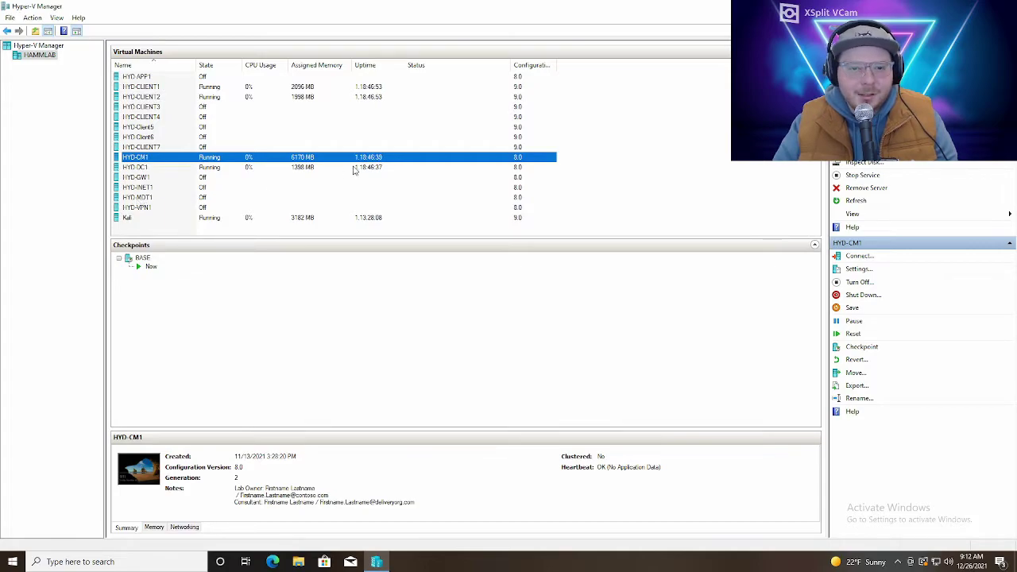
# Connect to the HYD-CM1 virtual machine at the offered display size and sign in with the account password.
pyautogui.doubleClick(260, 158)
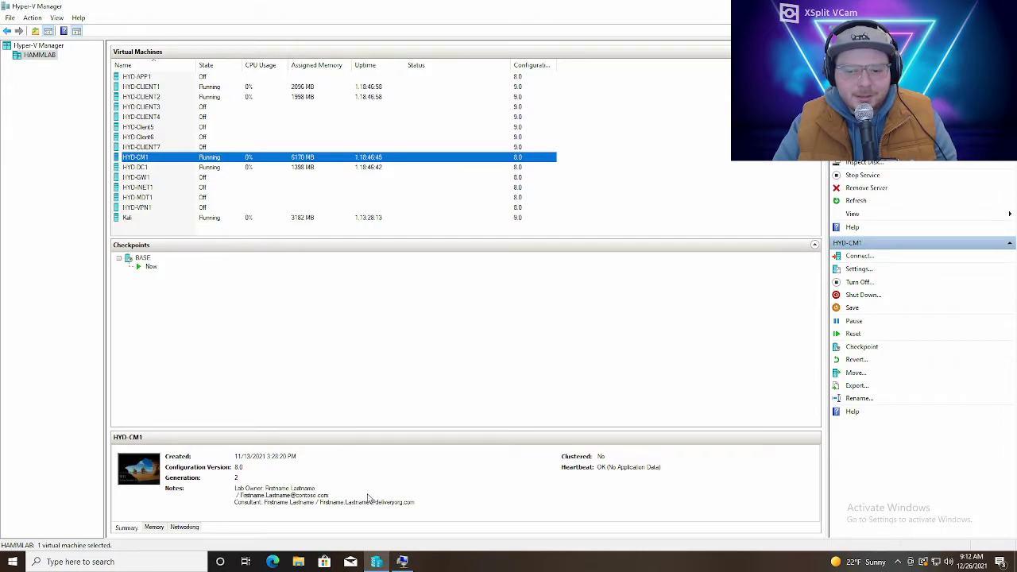
pyautogui.click(402, 561)
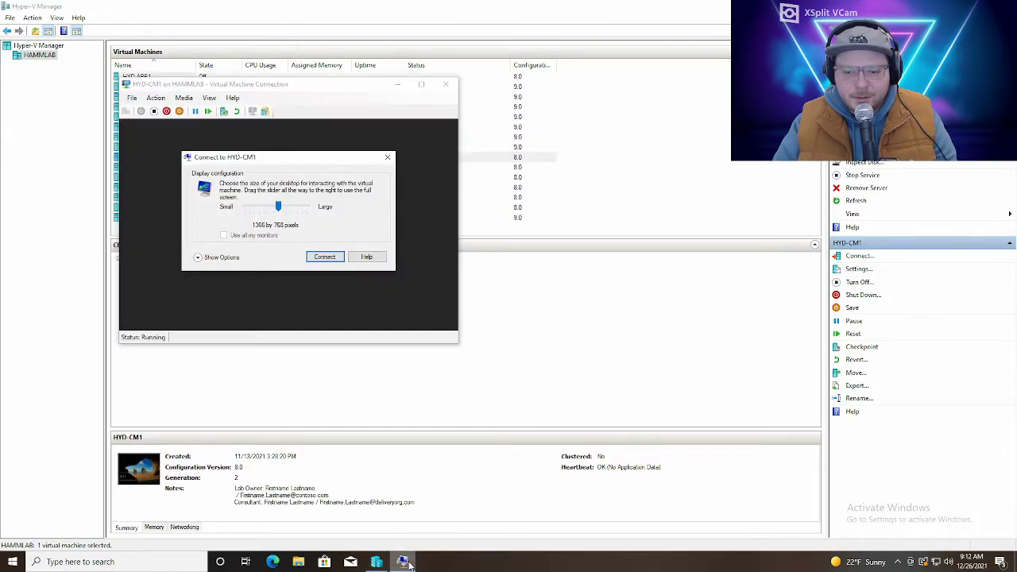
pyautogui.click(332, 258)
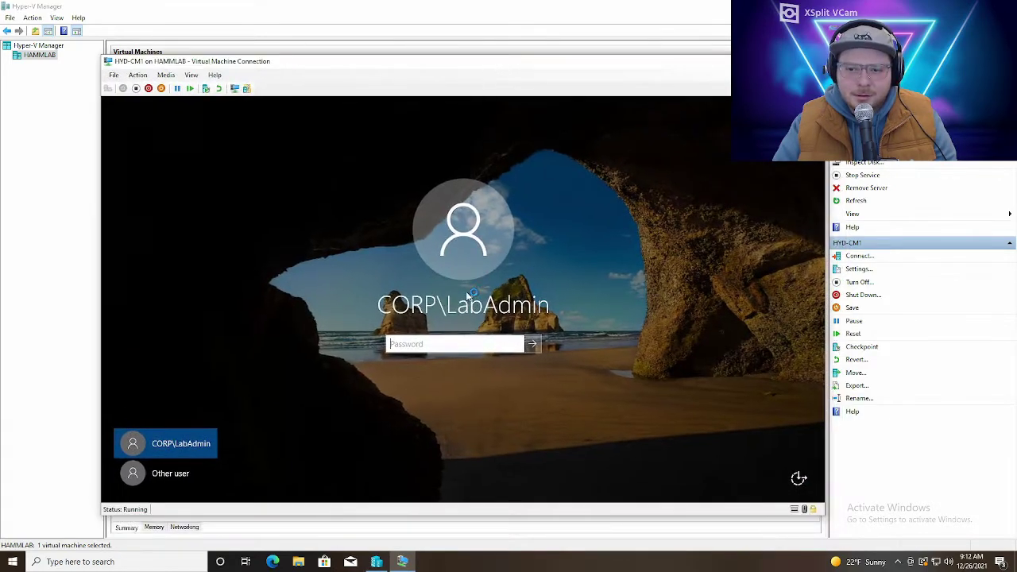
pyautogui.click(450, 342)
pyautogui.write('p')
pyautogui.press('Return')
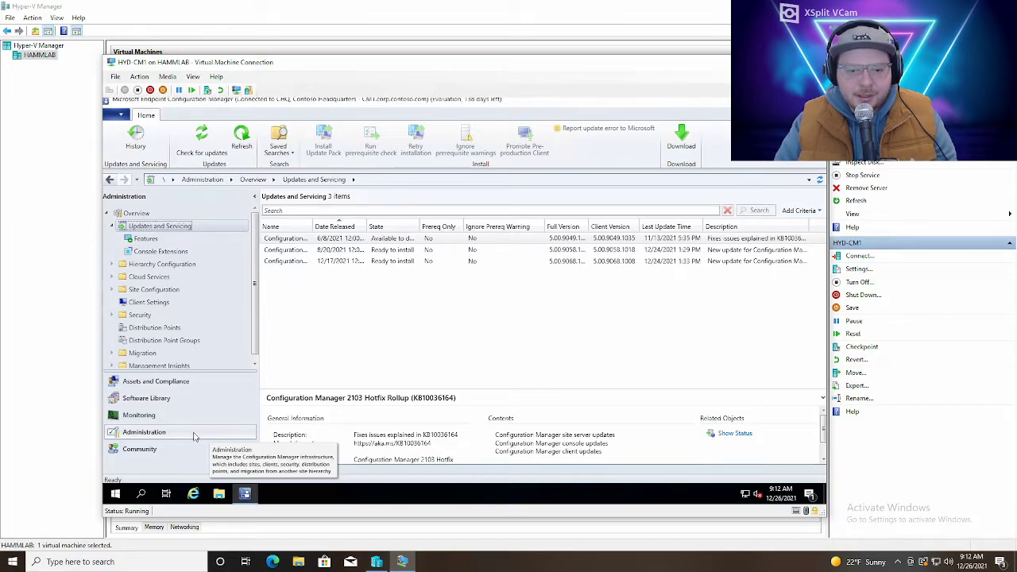
# Check for new Configuration Manager updates from Updates and Servicing in the Administration workspace.
pyautogui.click(192, 436)
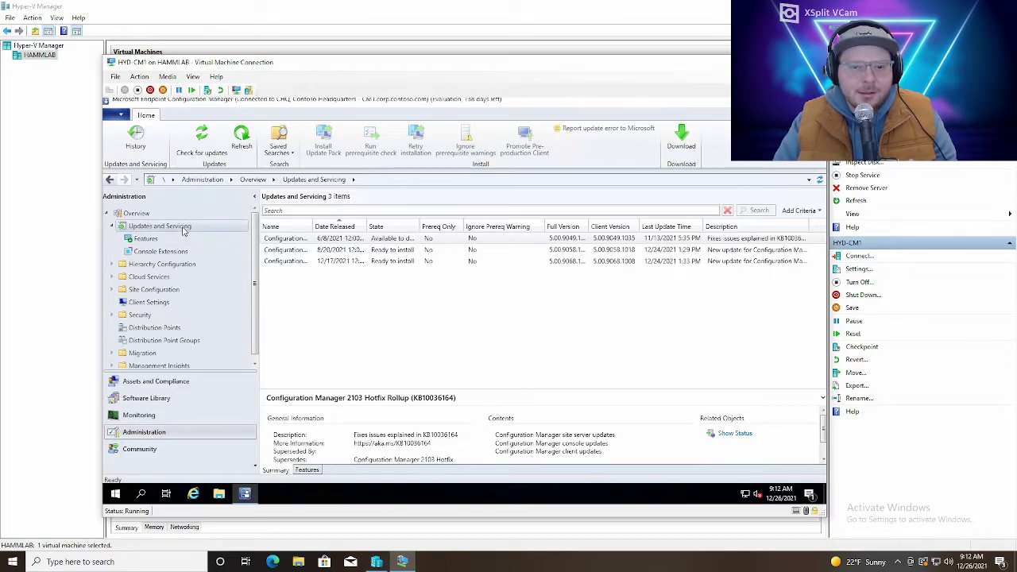
pyautogui.click(184, 228)
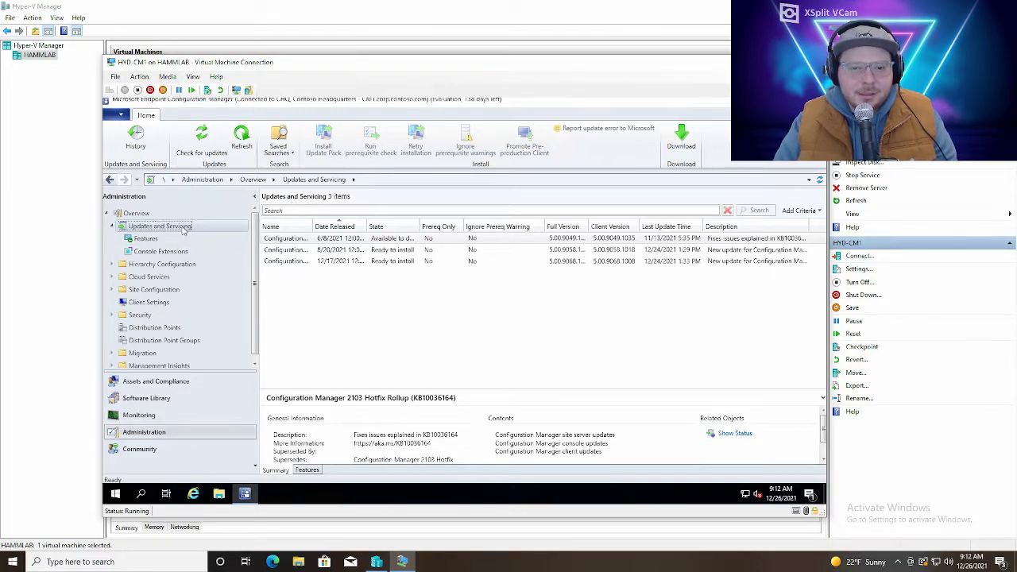
pyautogui.click(213, 135)
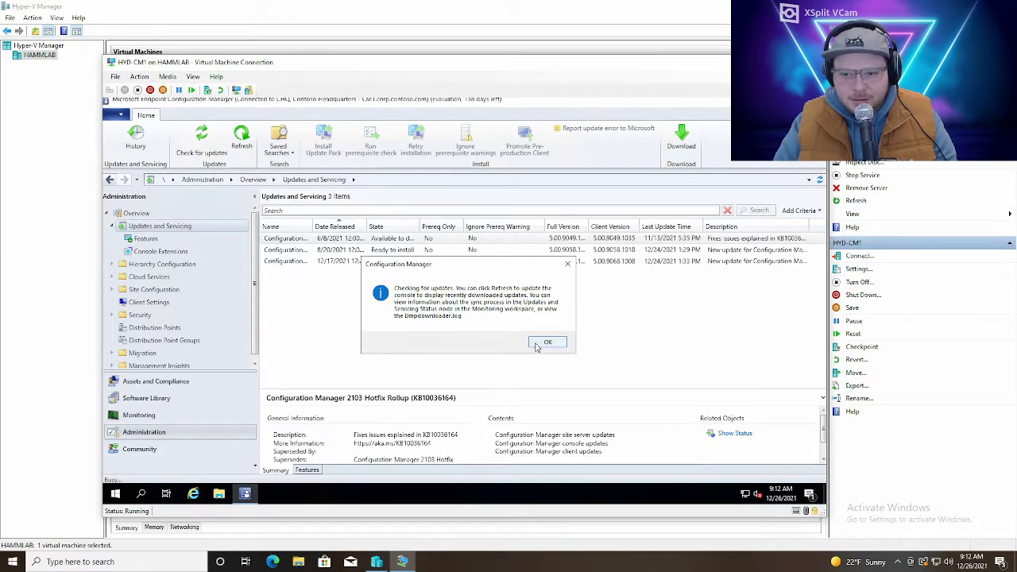
pyautogui.click(538, 344)
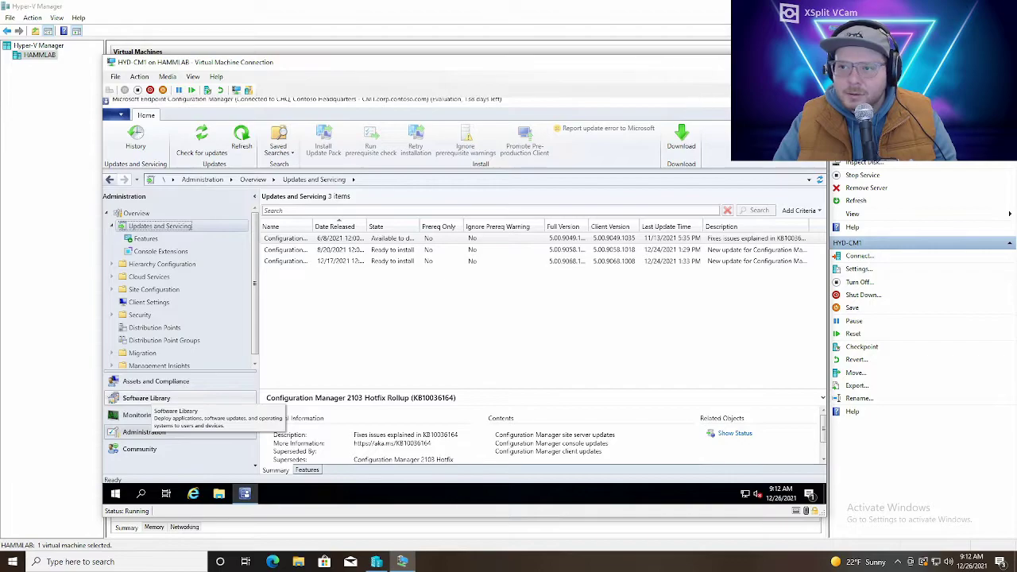
# Show the virtual machine in full screen and widen the State and Name columns of the updates list.
pyautogui.click(790, 62)
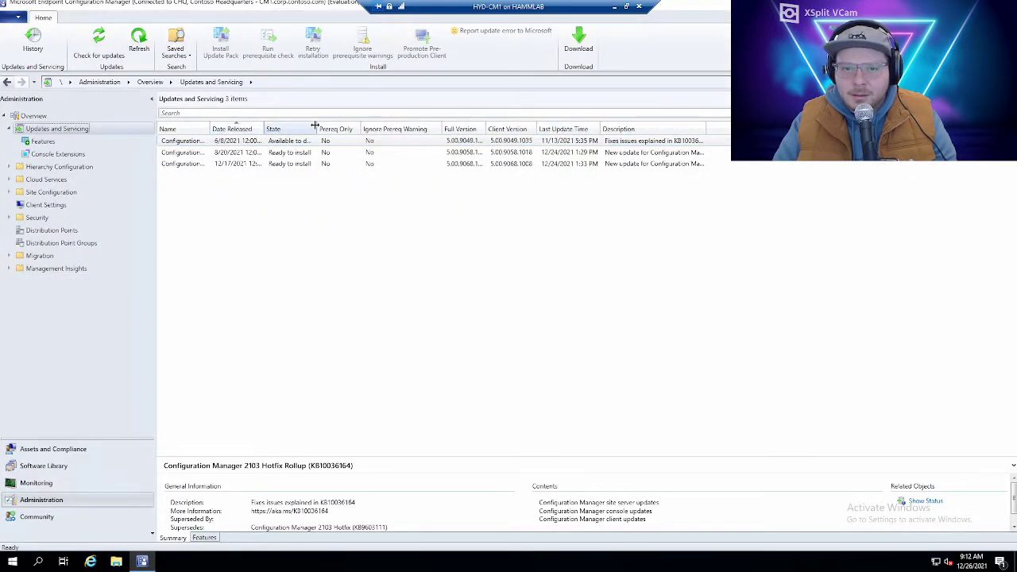
pyautogui.moveTo(314, 124); pyautogui.dragTo(367, 119)
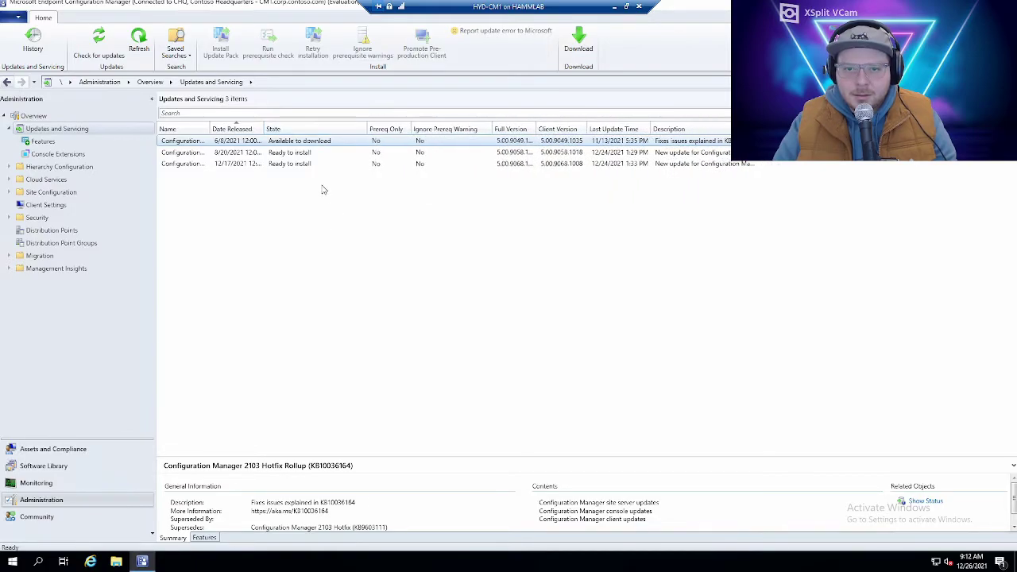
pyautogui.moveTo(211, 127); pyautogui.dragTo(312, 122)
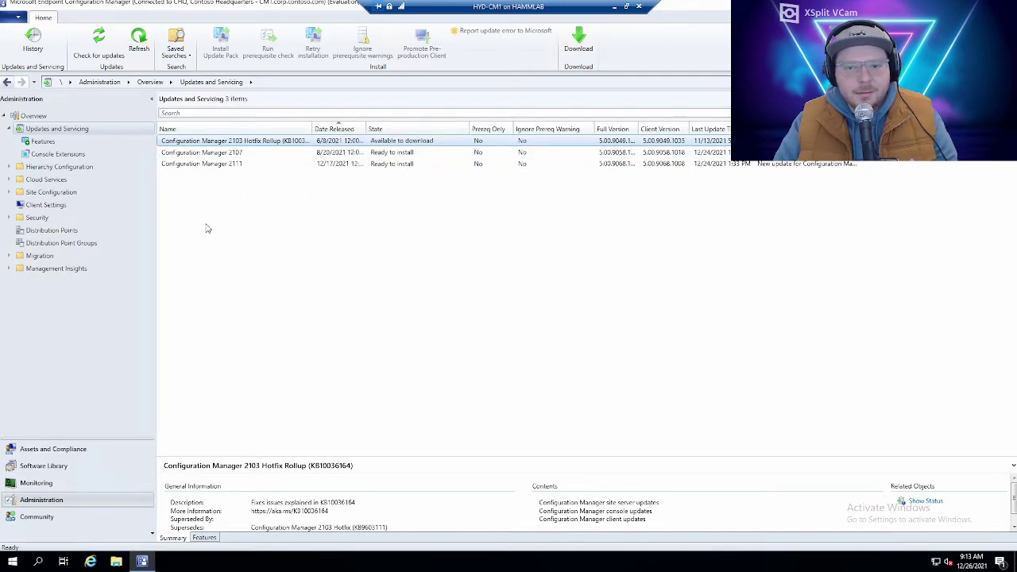
# Begin installing the Configuration Manager 2111 update pack, ignoring prerequisite warnings, keeping the default features and upgrading clients without validating.
pyautogui.click(253, 164)
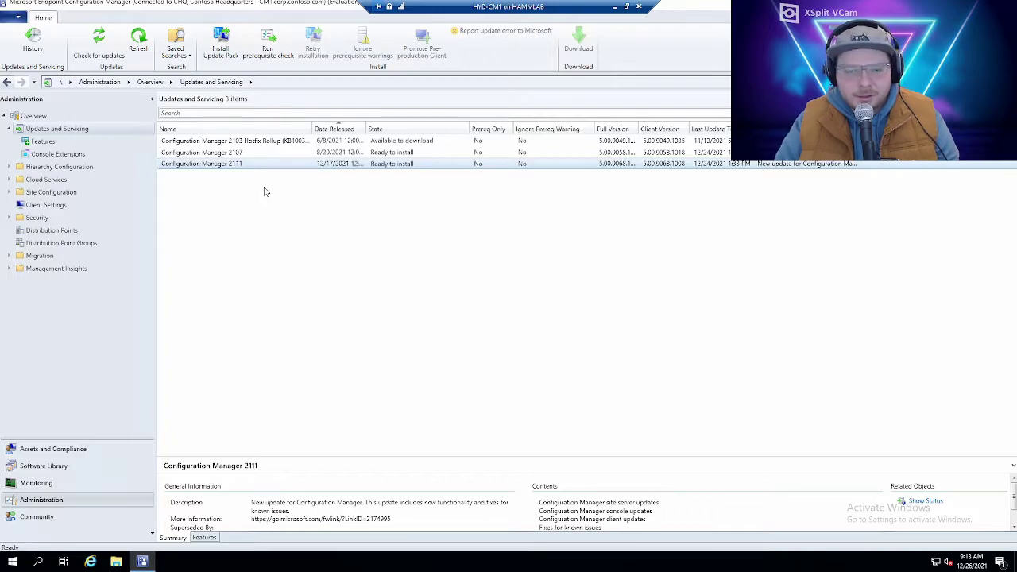
pyautogui.rightClick(282, 166)
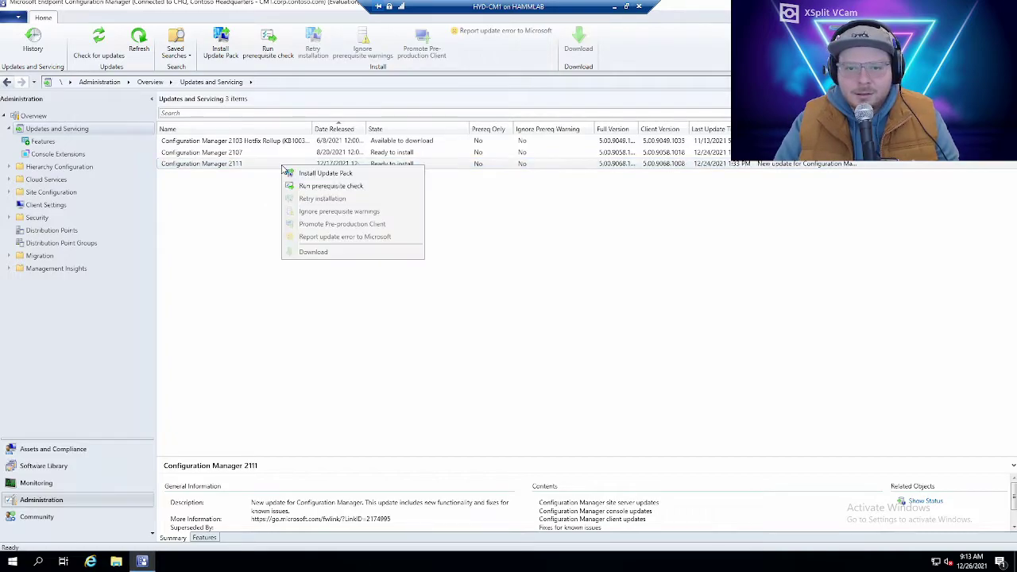
pyautogui.click(378, 175)
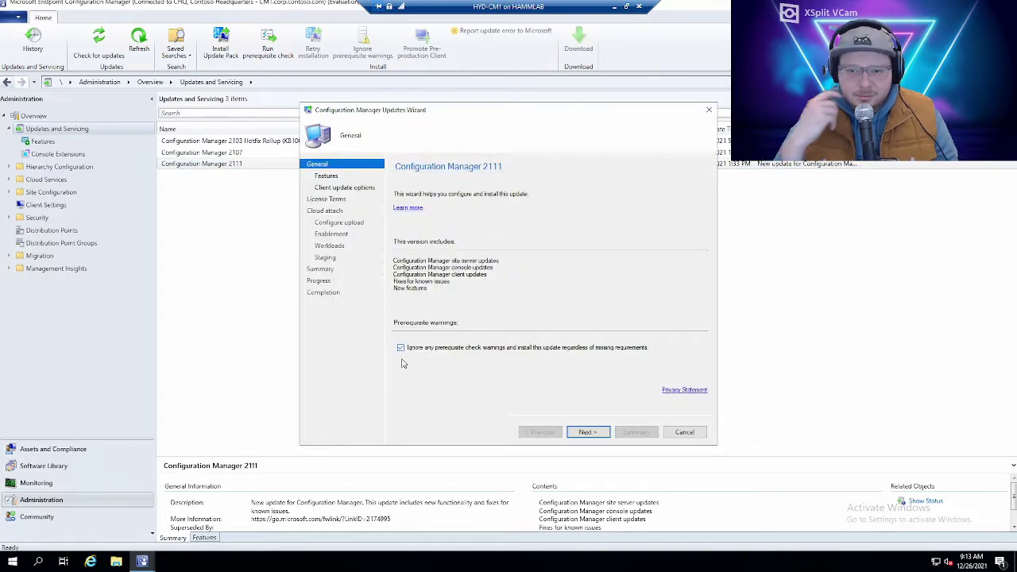
pyautogui.click(588, 432)
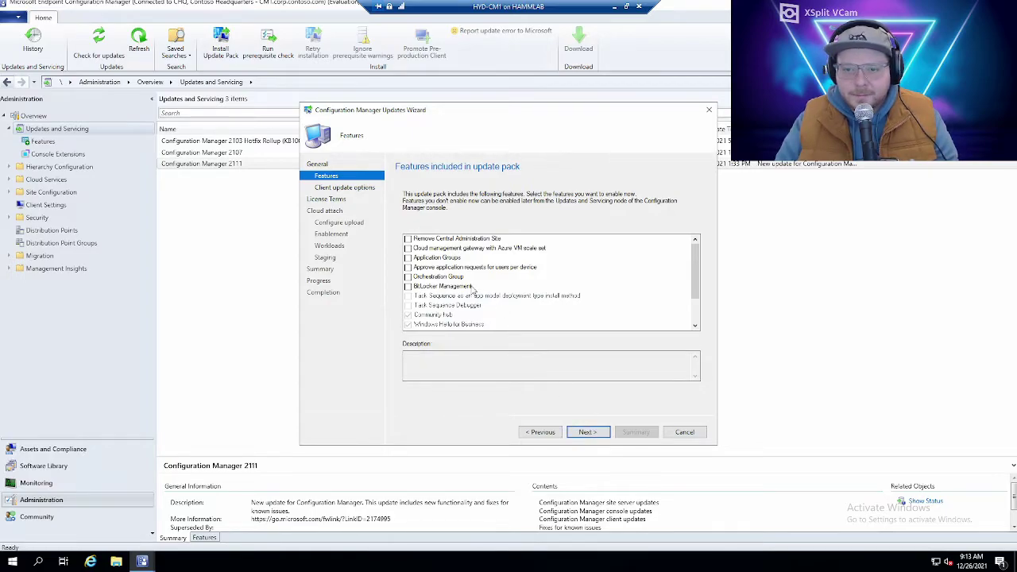
pyautogui.click(587, 432)
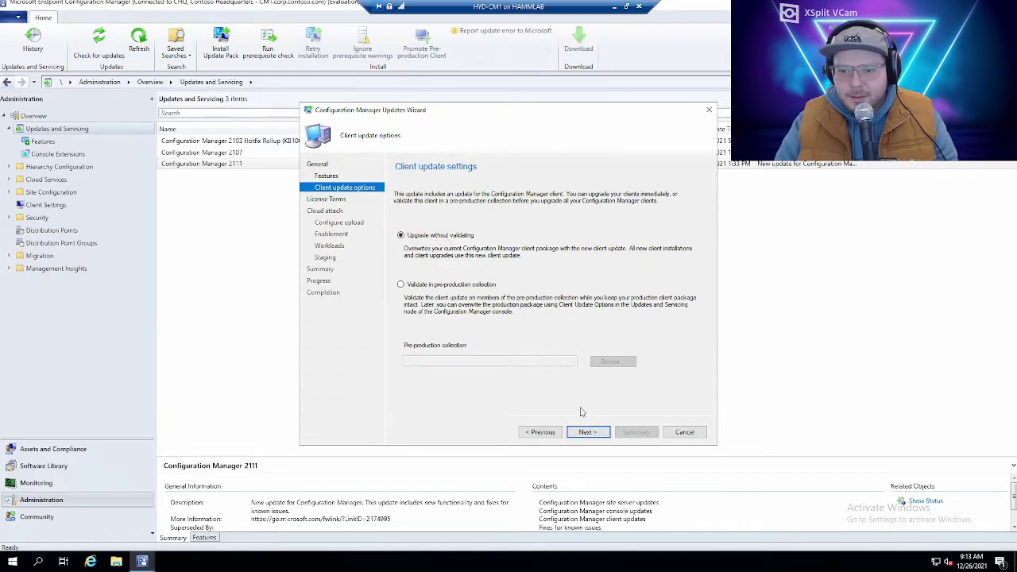
pyautogui.click(593, 431)
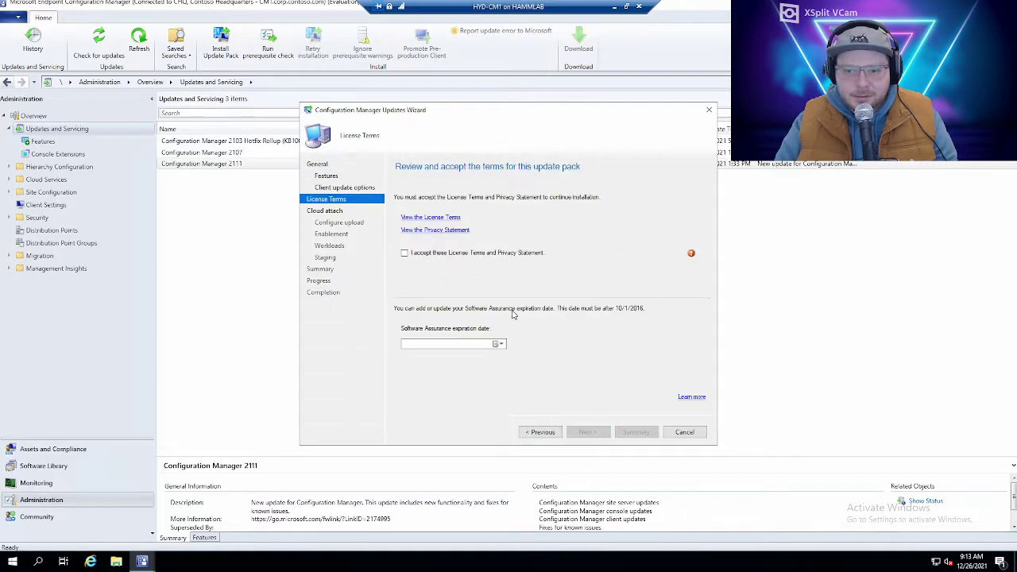
# Accept the license terms and disable both the Microsoft Endpoint Manager admin center and automatic client enrollment for co-management.
pyautogui.click(404, 254)
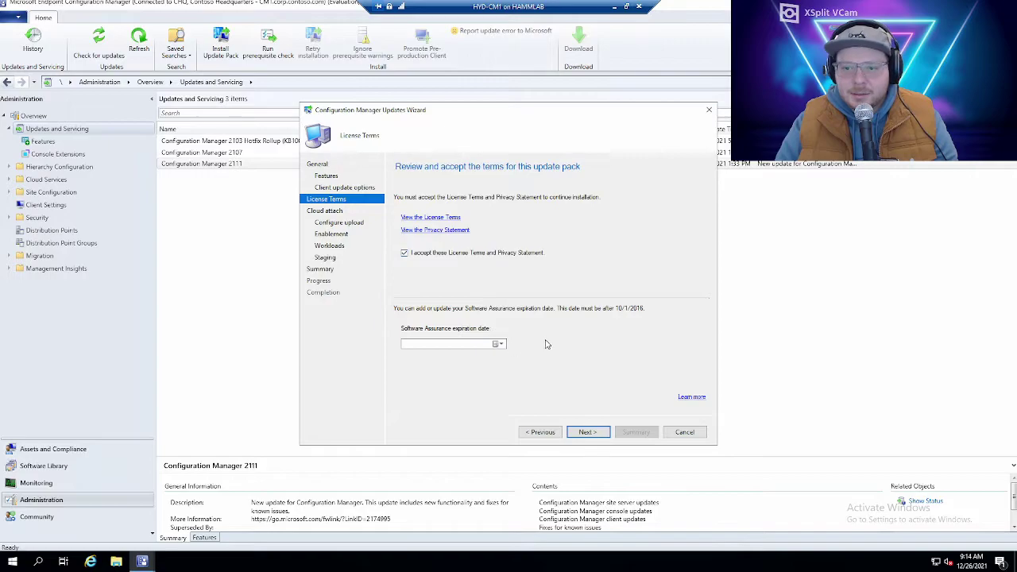
pyautogui.click(588, 432)
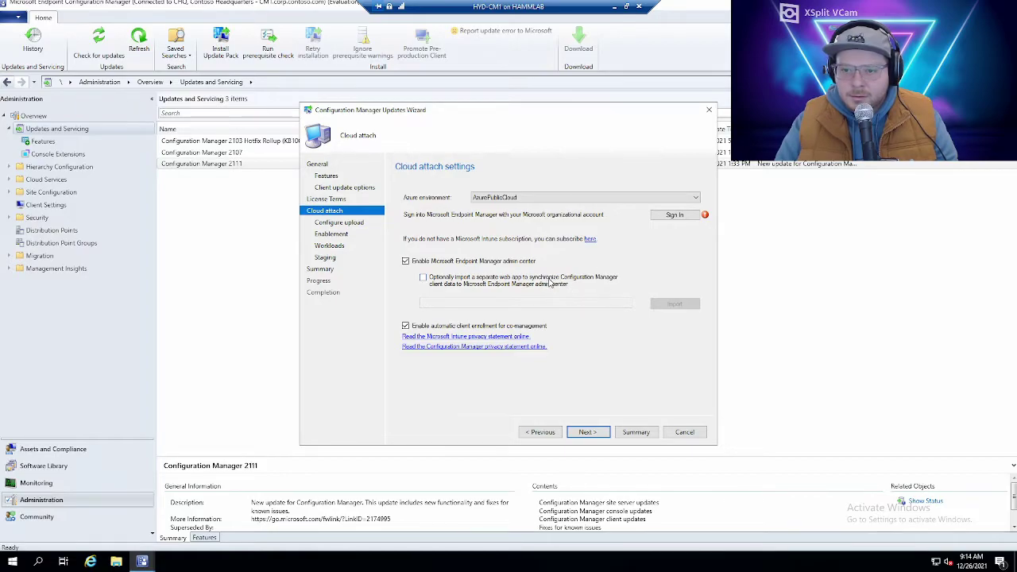
pyautogui.click(405, 261)
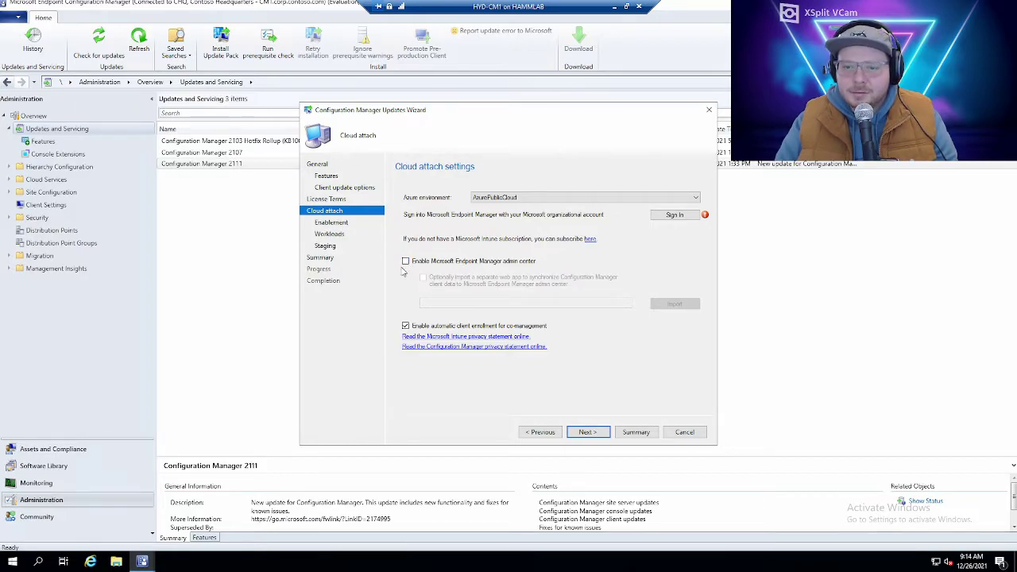
pyautogui.click(405, 326)
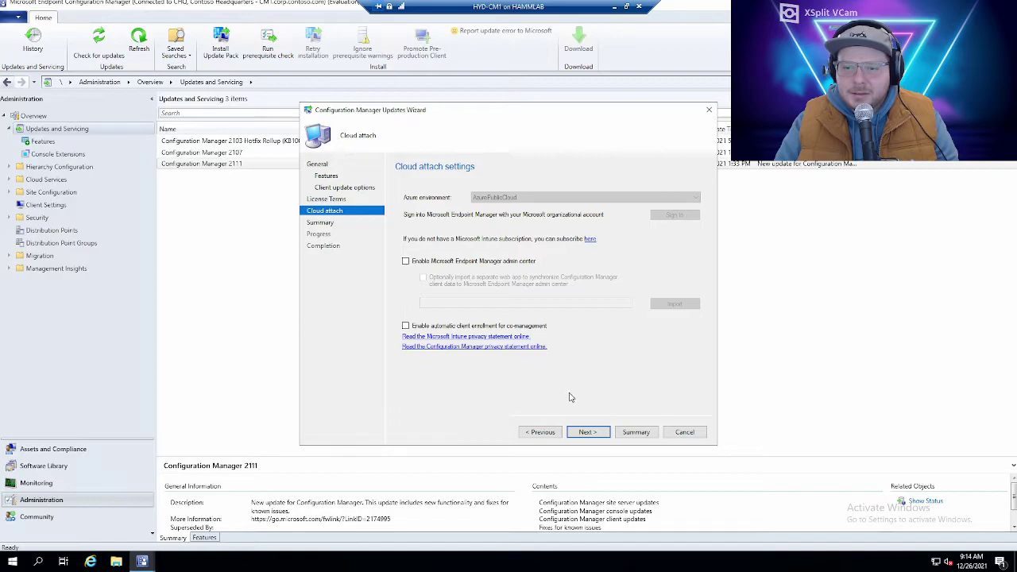
pyautogui.click(597, 436)
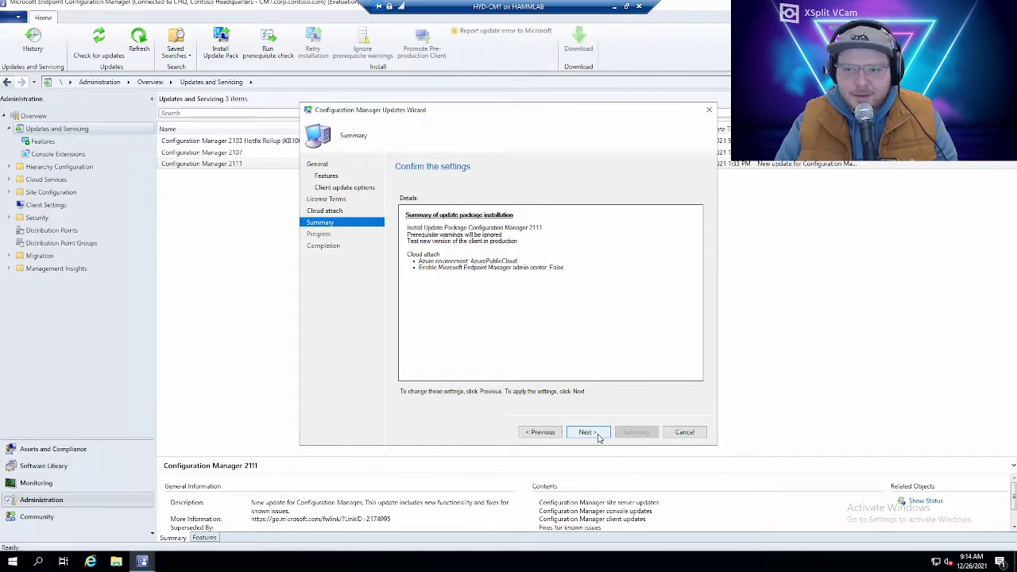
# Confirm the summarized settings to launch the 2111 update installation and close the completed wizard.
pyautogui.click(596, 436)
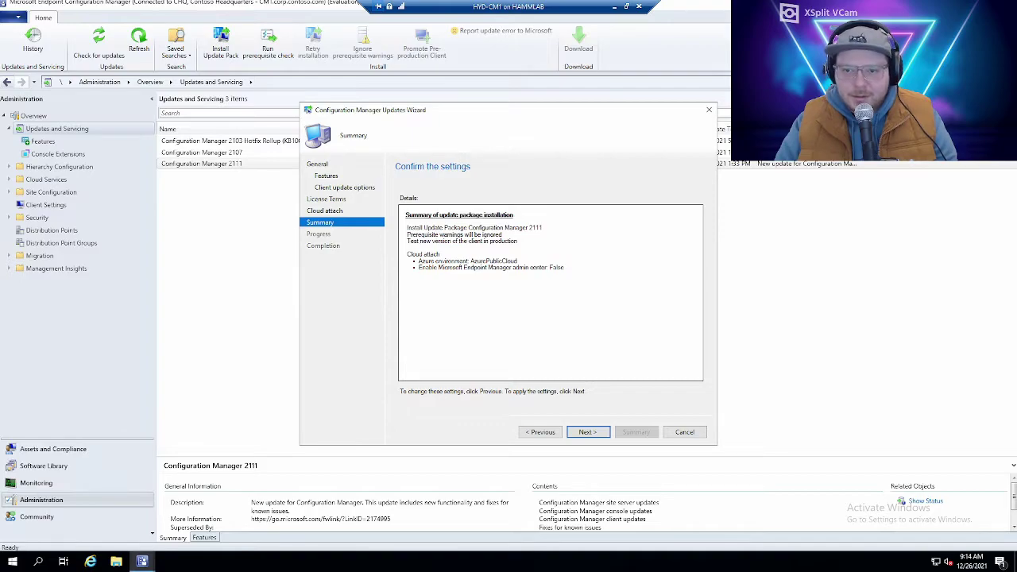
pyautogui.click(589, 431)
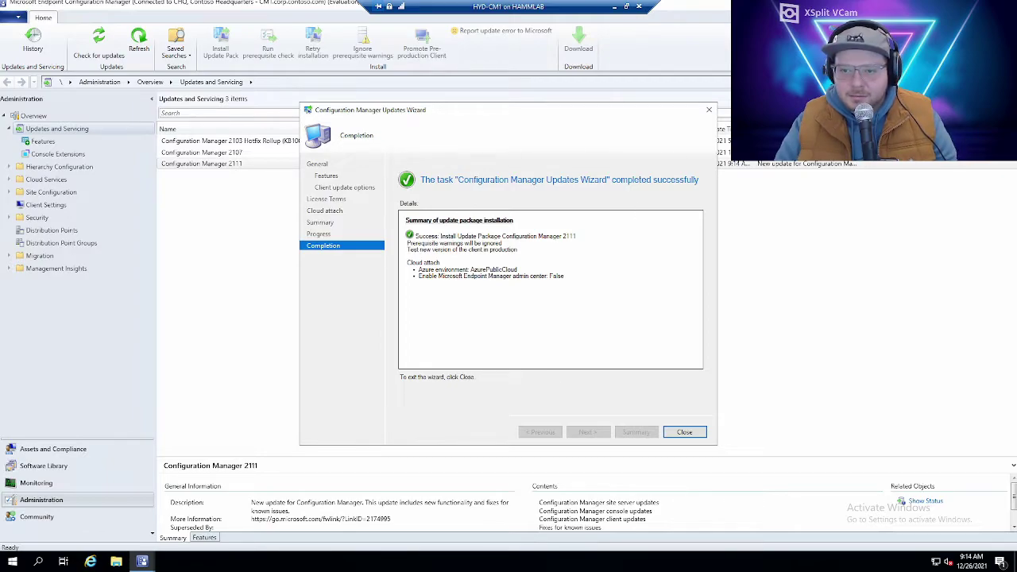
pyautogui.click(684, 432)
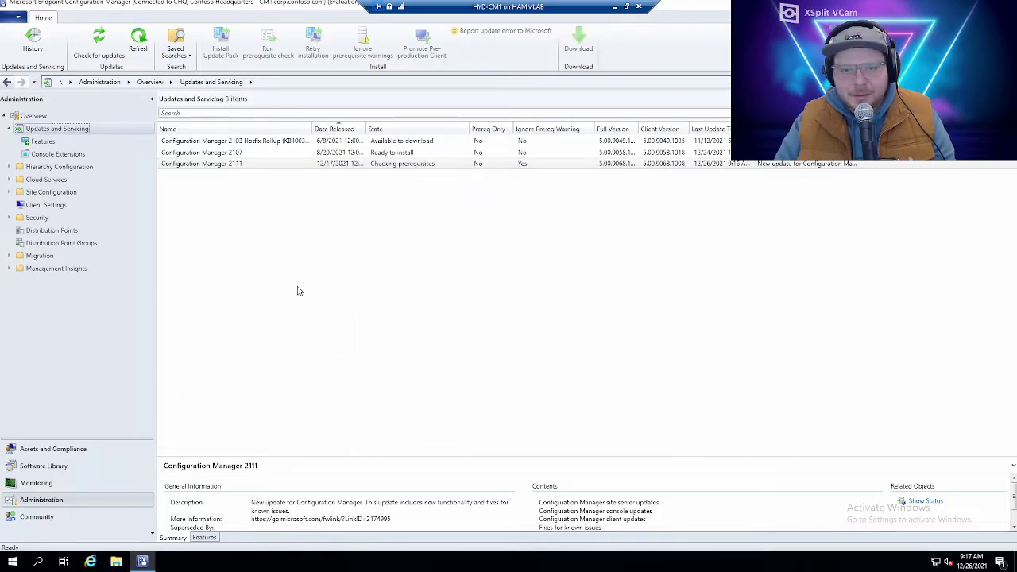
# Open the detailed installation status of the Configuration Manager 2111 update for the primary site CHQ.
pyautogui.click(261, 166)
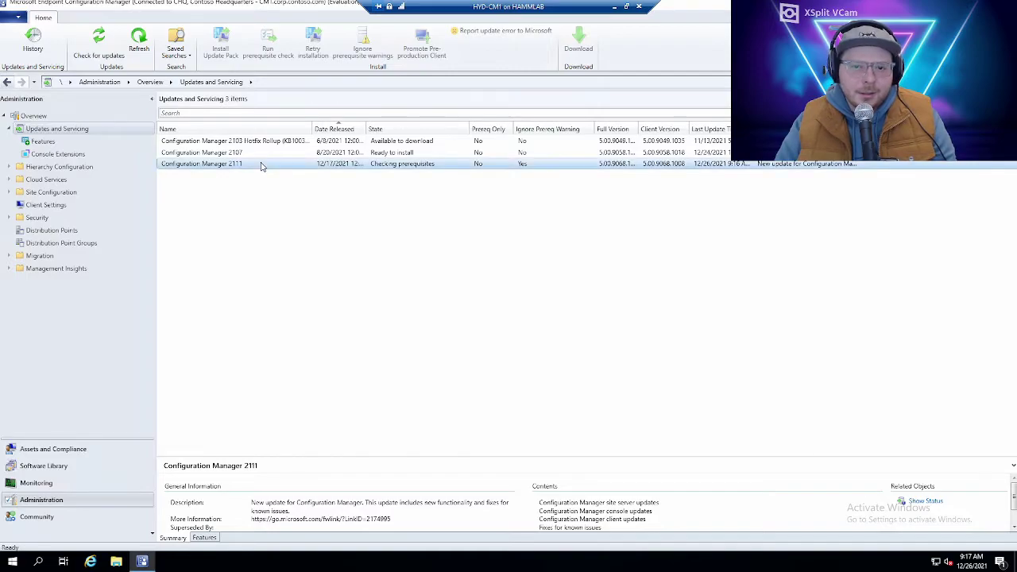
pyautogui.click(934, 504)
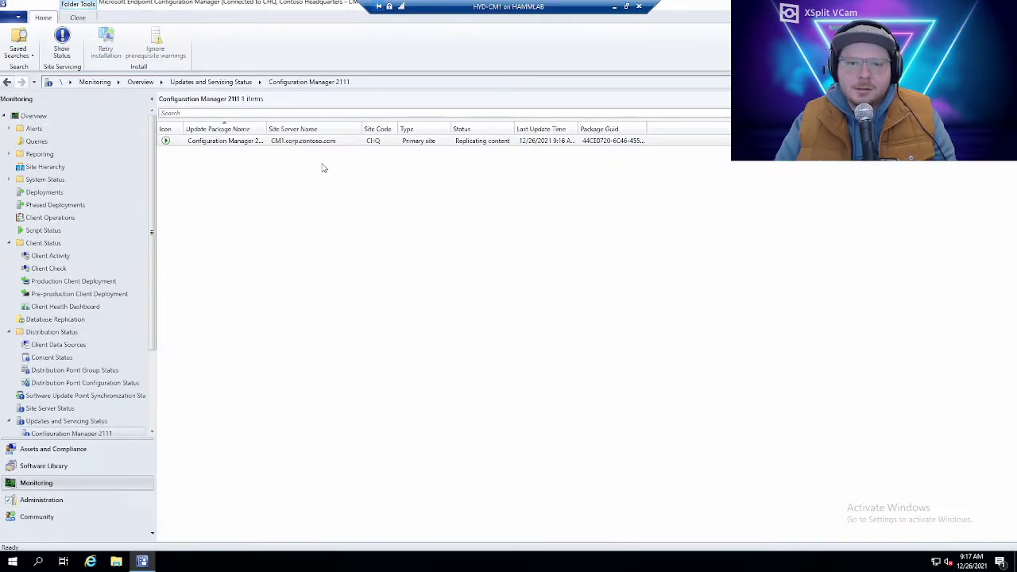
pyautogui.click(252, 143)
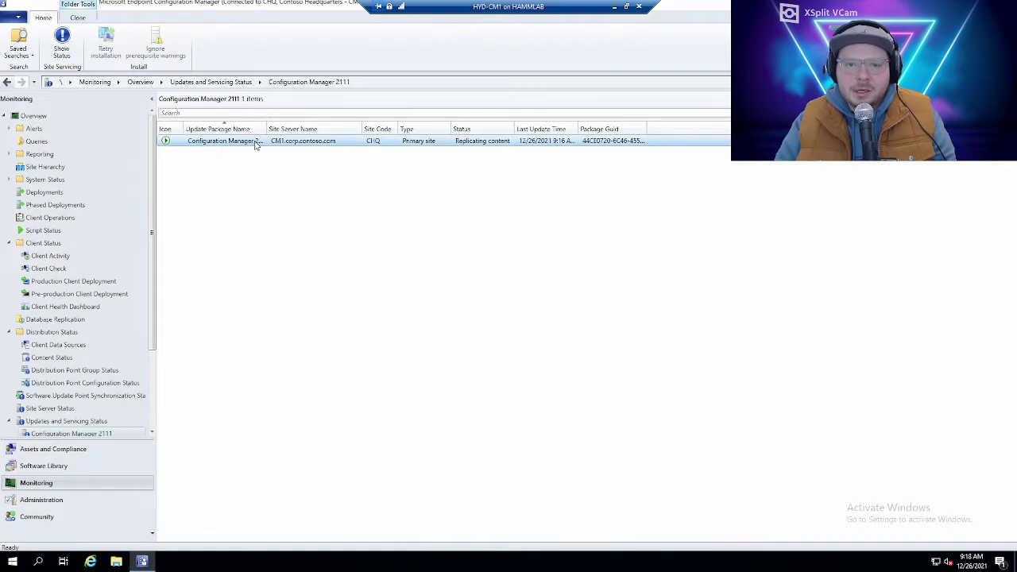
pyautogui.rightClick(468, 144)
pyautogui.click(538, 150)
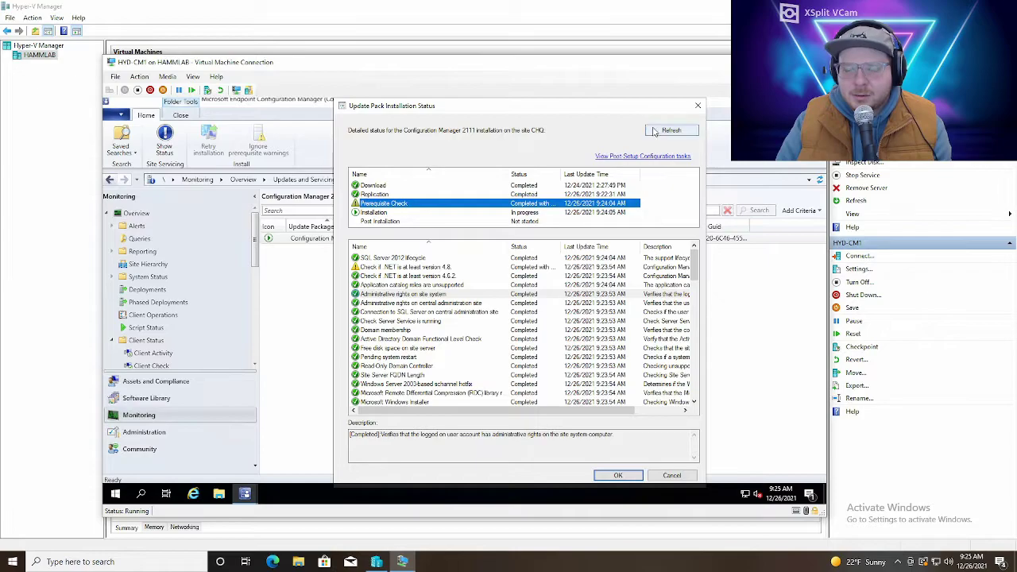
# Refresh the installation status, examine the prerequisite check entries for .NET, SQL Server performance and HTTPS or Enhanced HTTP, and select the Installation stage.
pyautogui.click(687, 132)
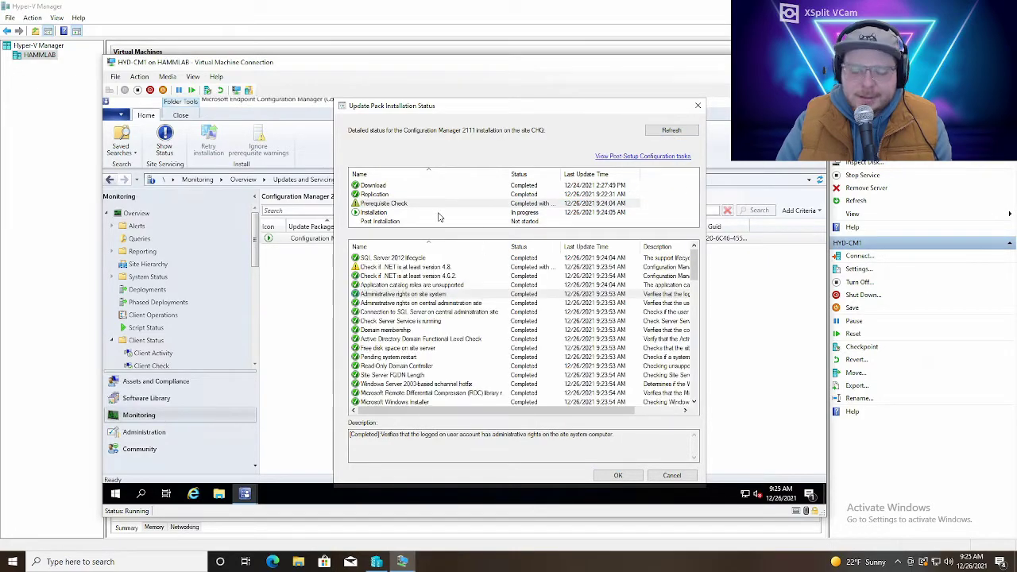
pyautogui.click(409, 204)
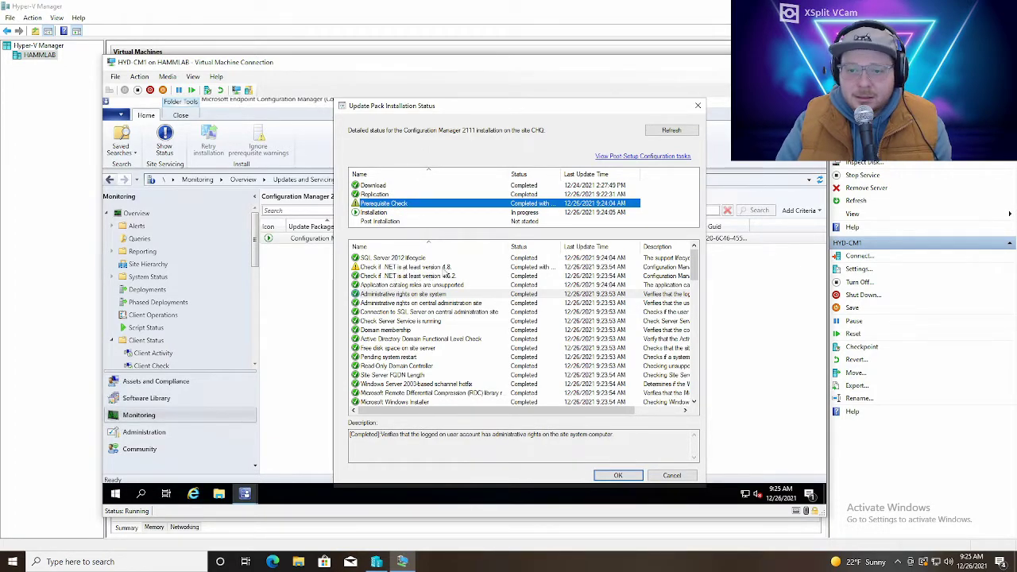
pyautogui.click(449, 270)
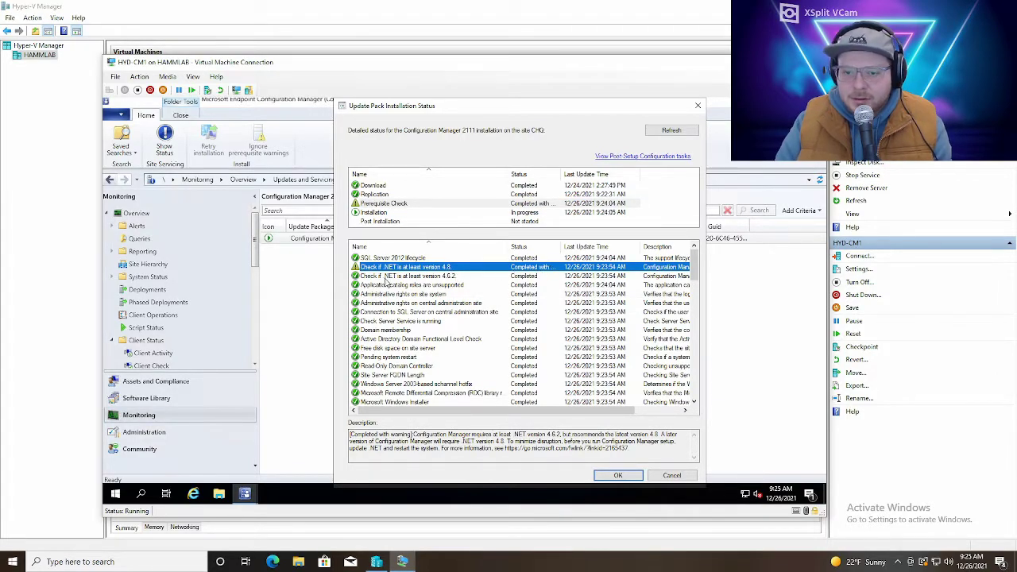
pyautogui.click(460, 278)
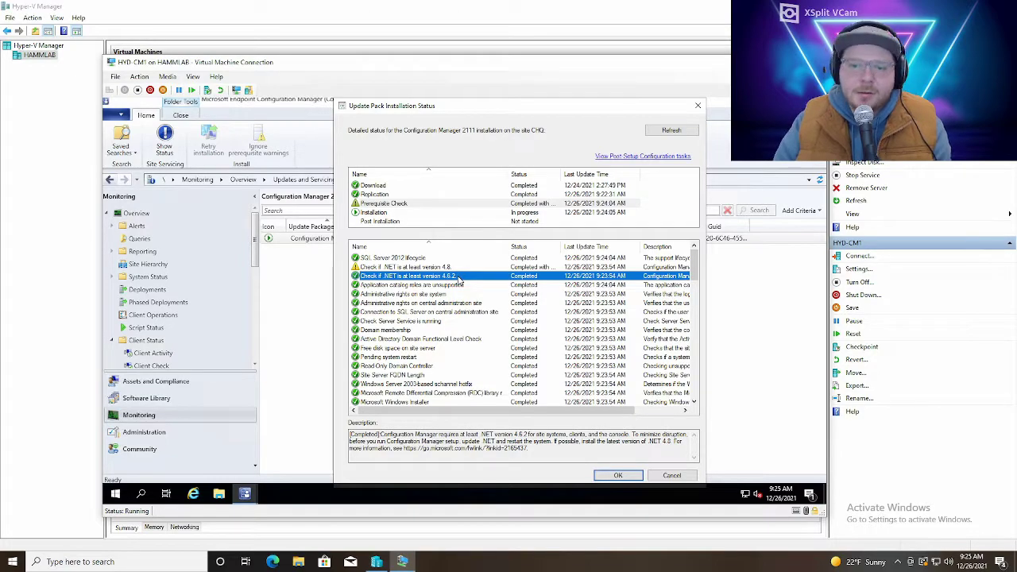
pyautogui.scroll(-5, 466, 308)
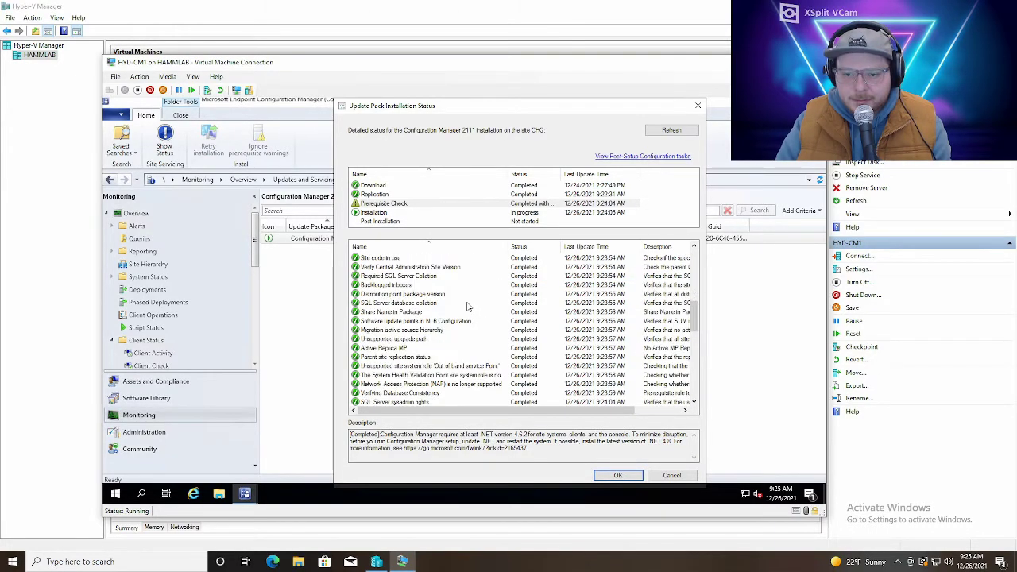
pyautogui.scroll(-6, 466, 308)
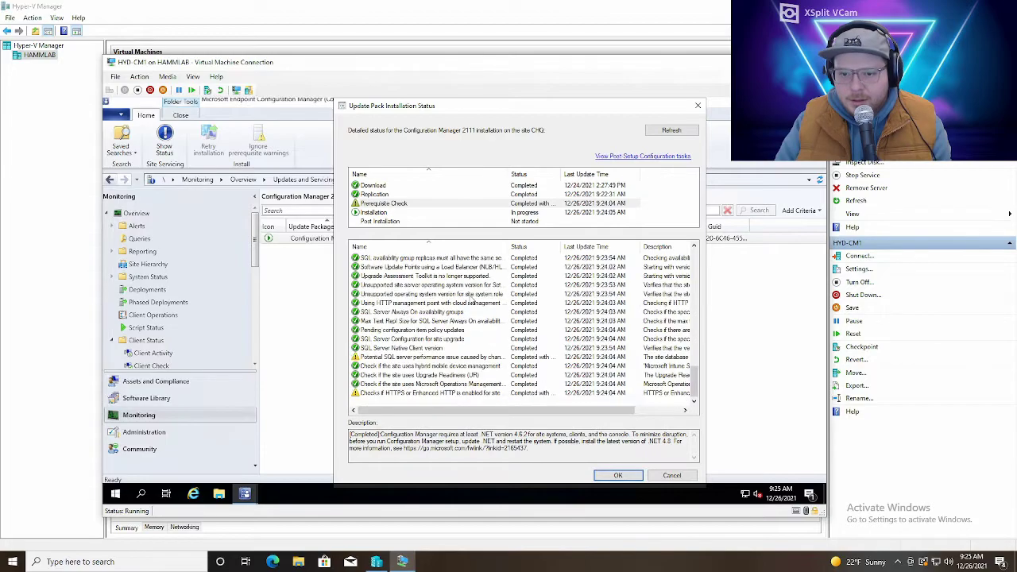
pyautogui.click(457, 359)
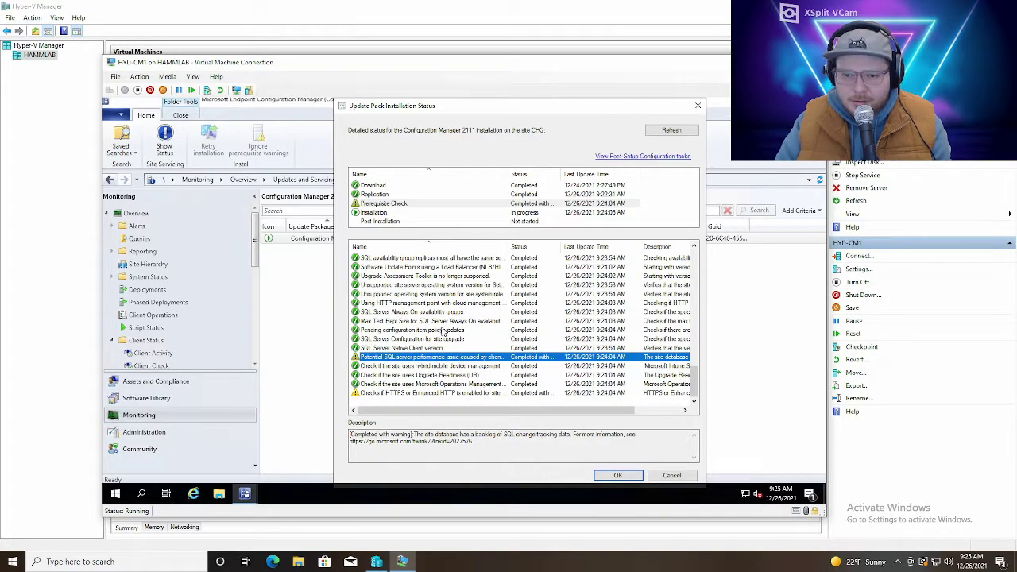
pyautogui.click(453, 394)
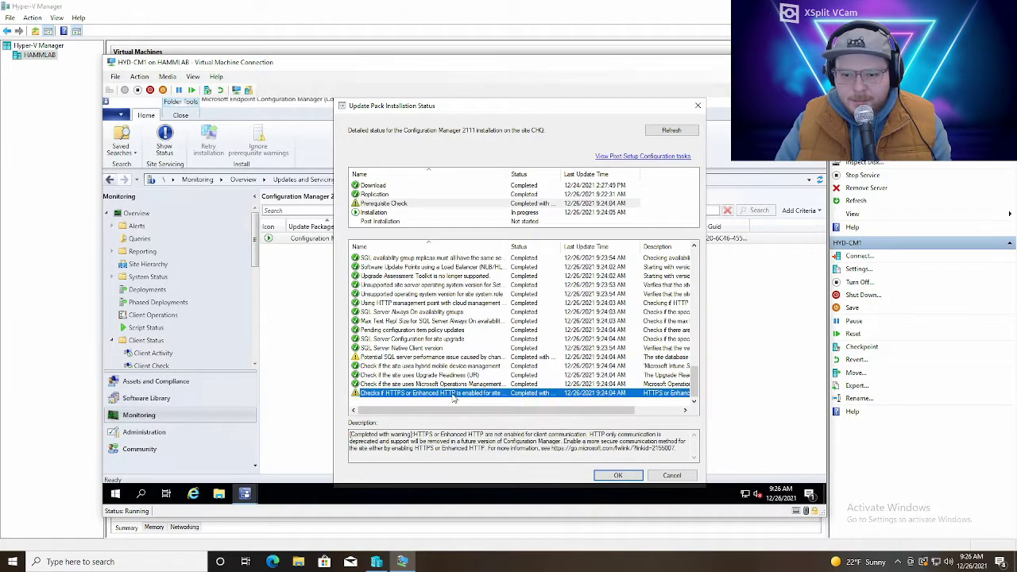
pyautogui.scroll(1, 467, 321)
pyautogui.scroll(-1, 463, 333)
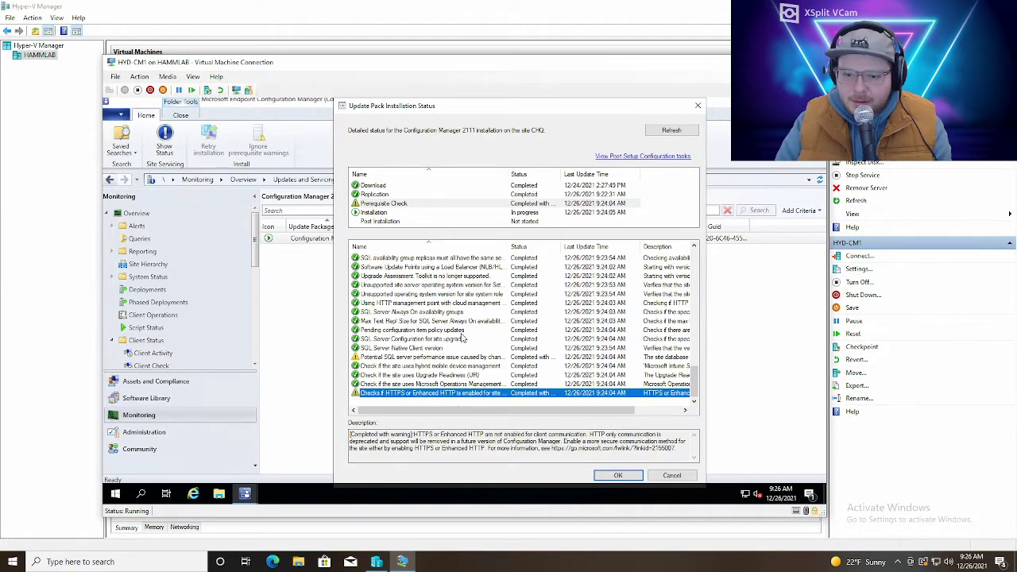
pyautogui.click(389, 214)
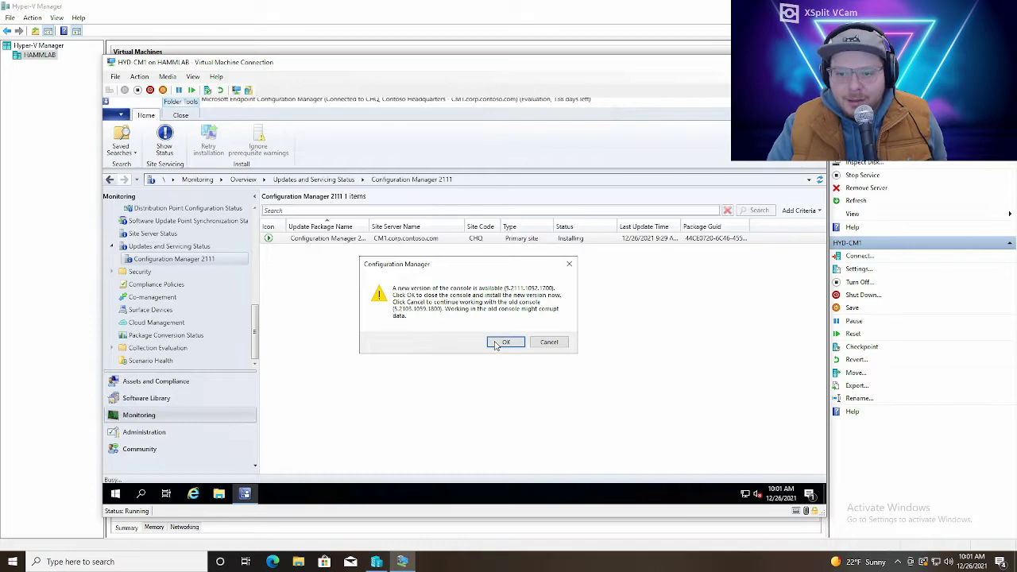
# Agree to close the old console and install the new version 5.2111.1052.1700, allowing the installer to make changes to the device.
pyautogui.click(496, 344)
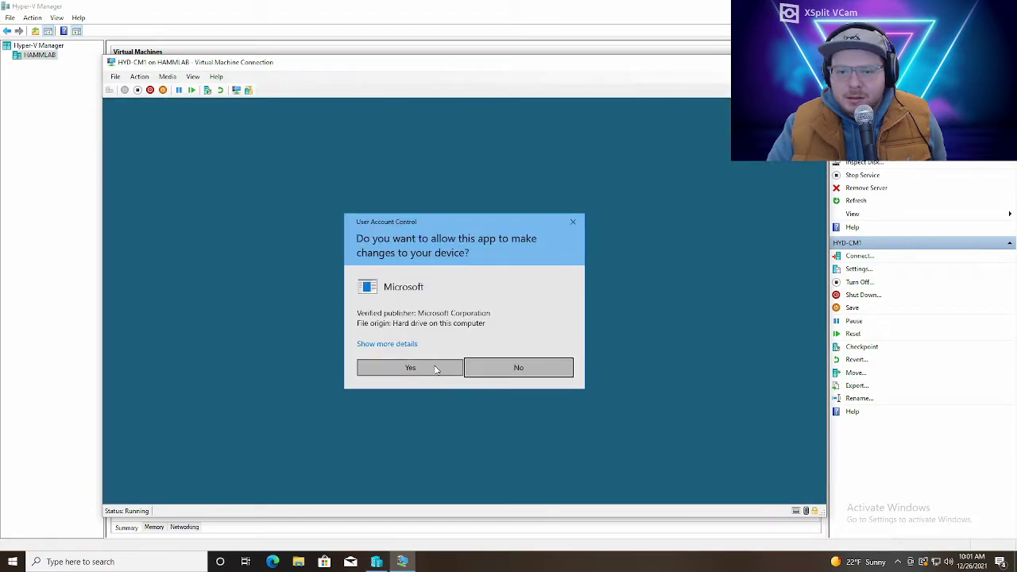
pyautogui.click(437, 367)
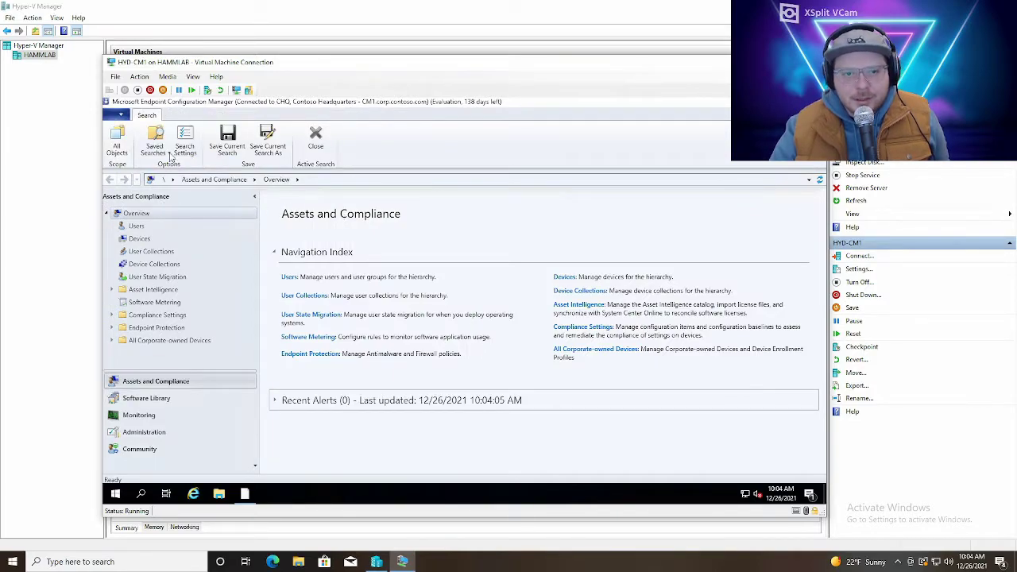
# Open the About Configuration Manager information to check the console and site versions.
pyautogui.click(121, 116)
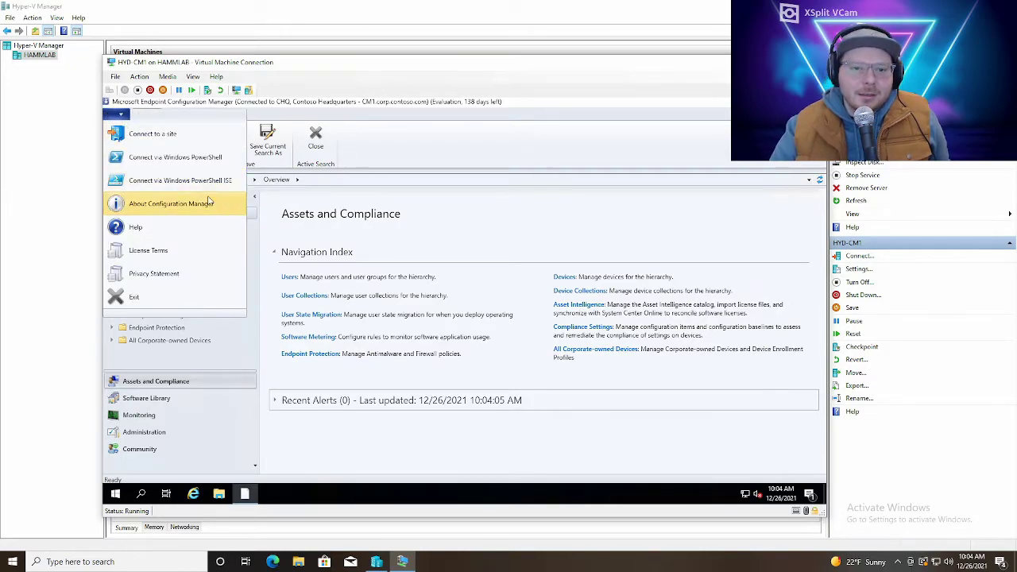
pyautogui.click(121, 116)
pyautogui.click(121, 115)
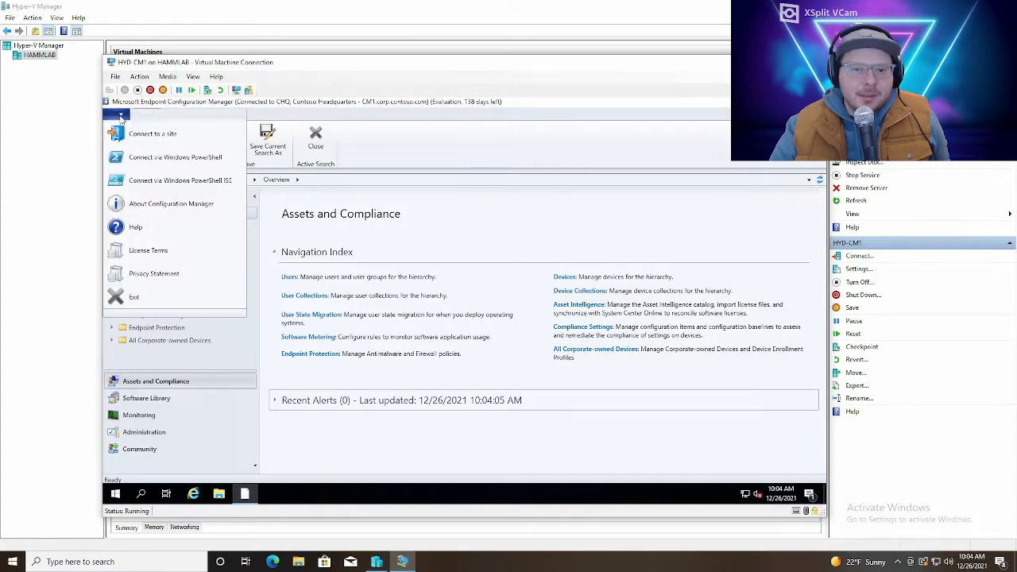
pyautogui.click(213, 205)
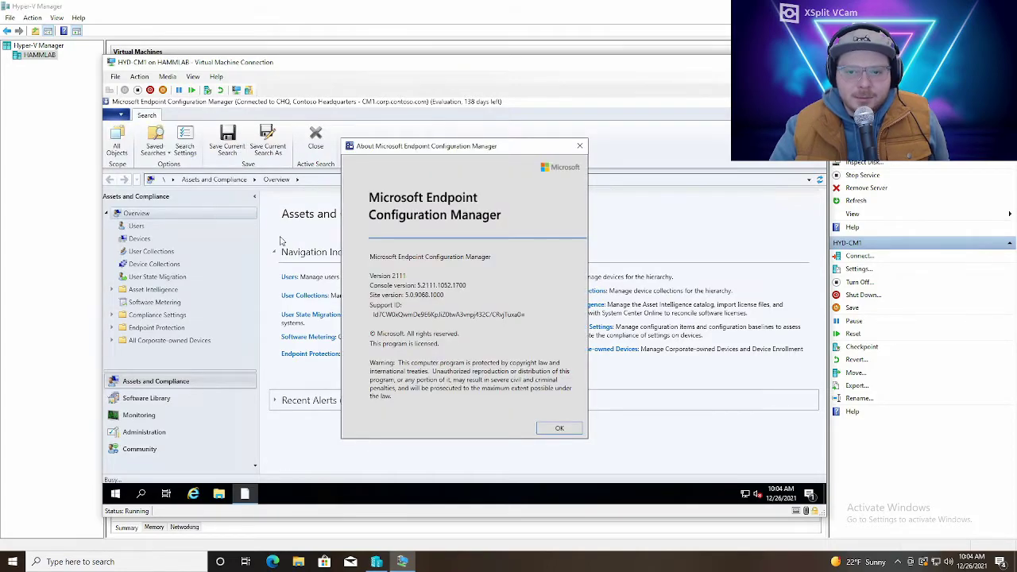